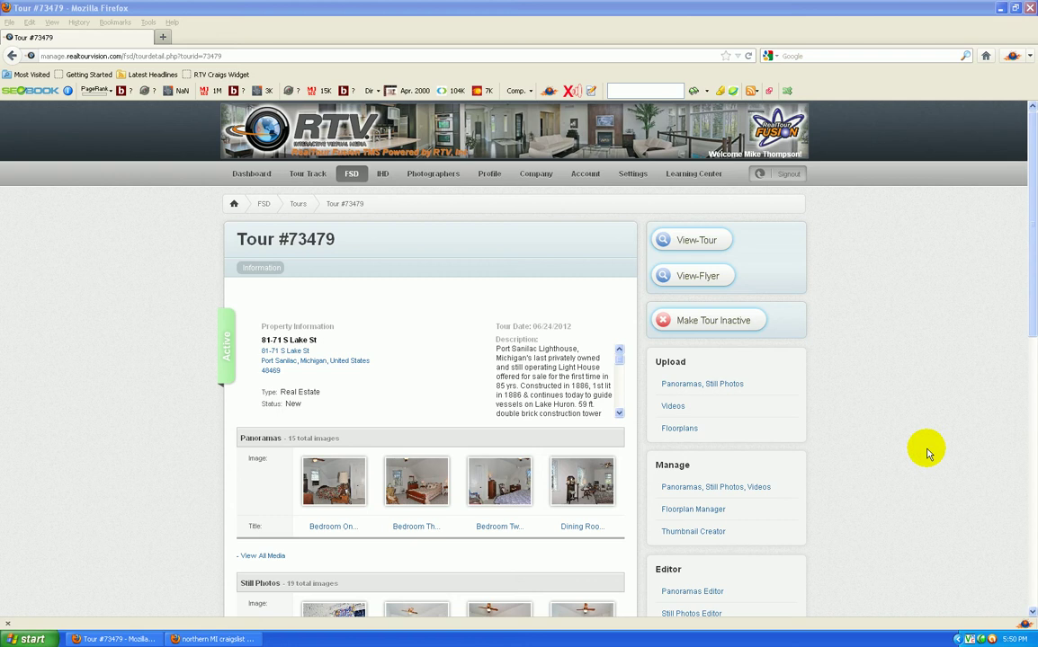
Open the 81-71 S Lake St flyer in a new tab and scroll through its photos and description
left_click(881, 431)
scroll(881, 427, "down", 4)
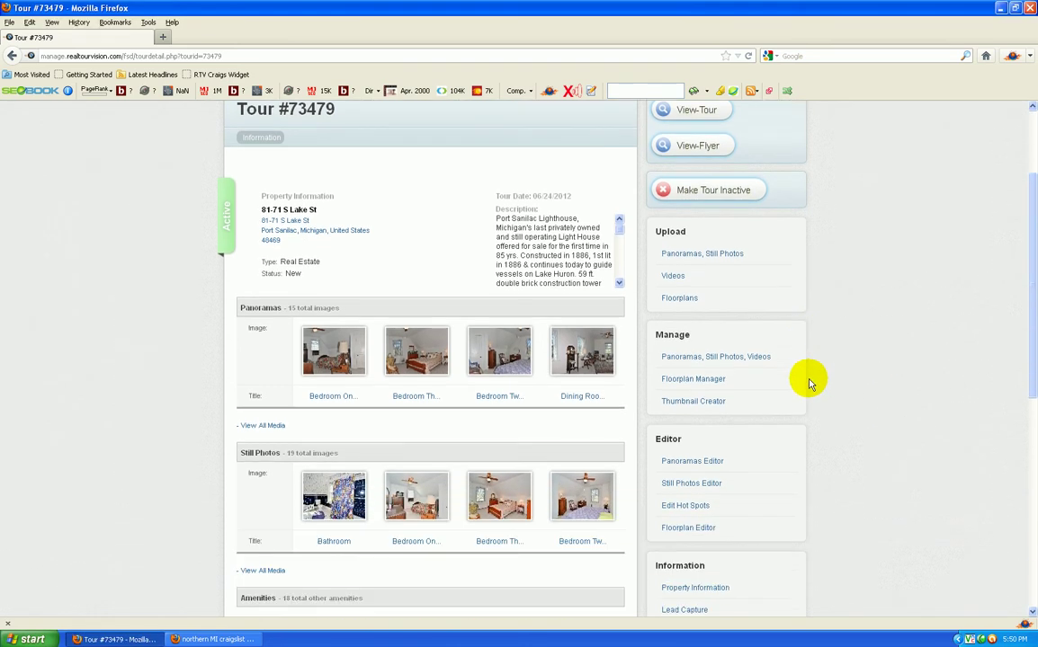
scroll(818, 378, "up", 4)
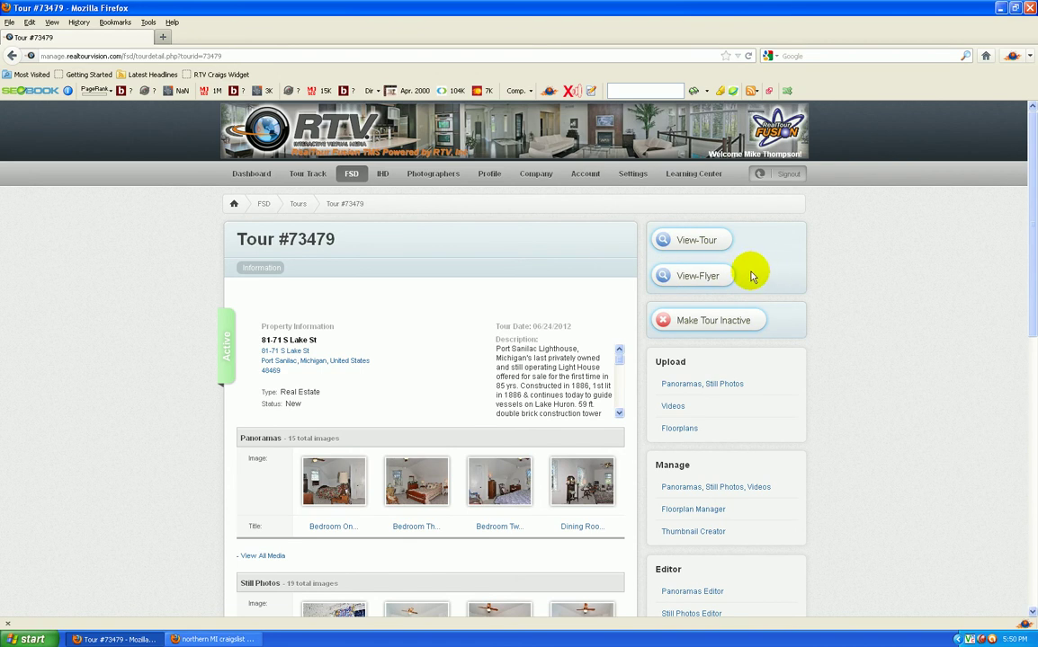
left_click(685, 278)
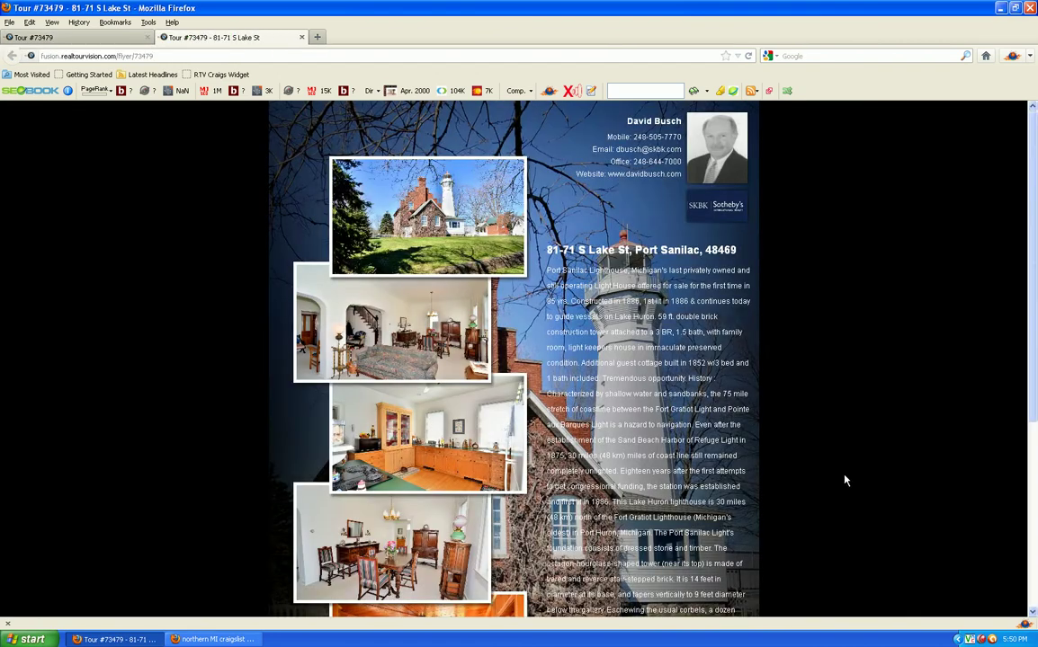
scroll(822, 452, "down", 5)
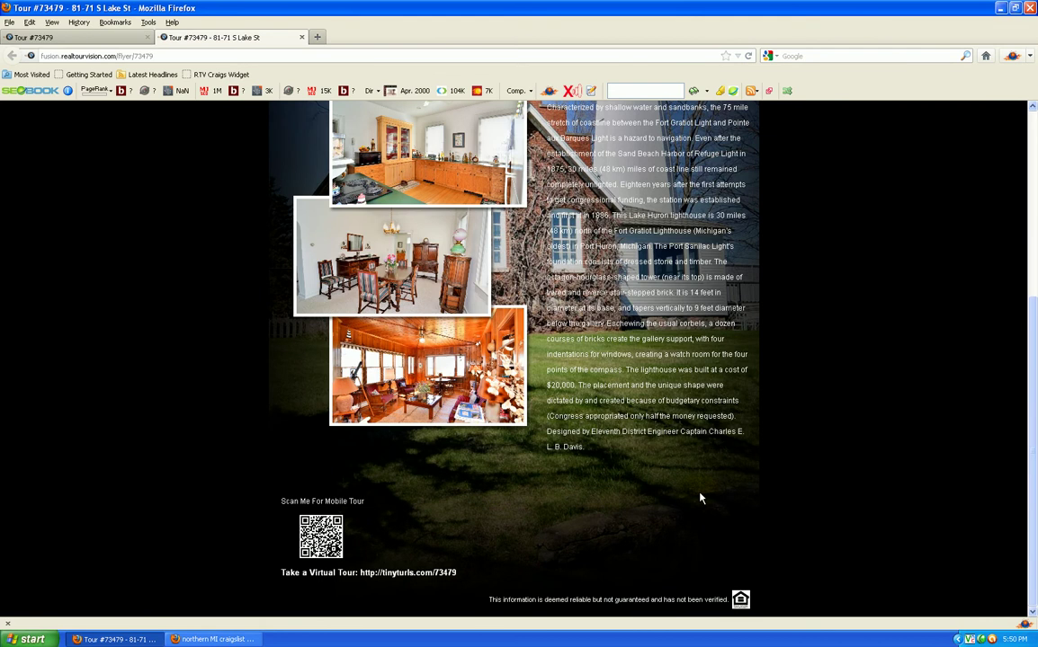
scroll(699, 497, "up", 5)
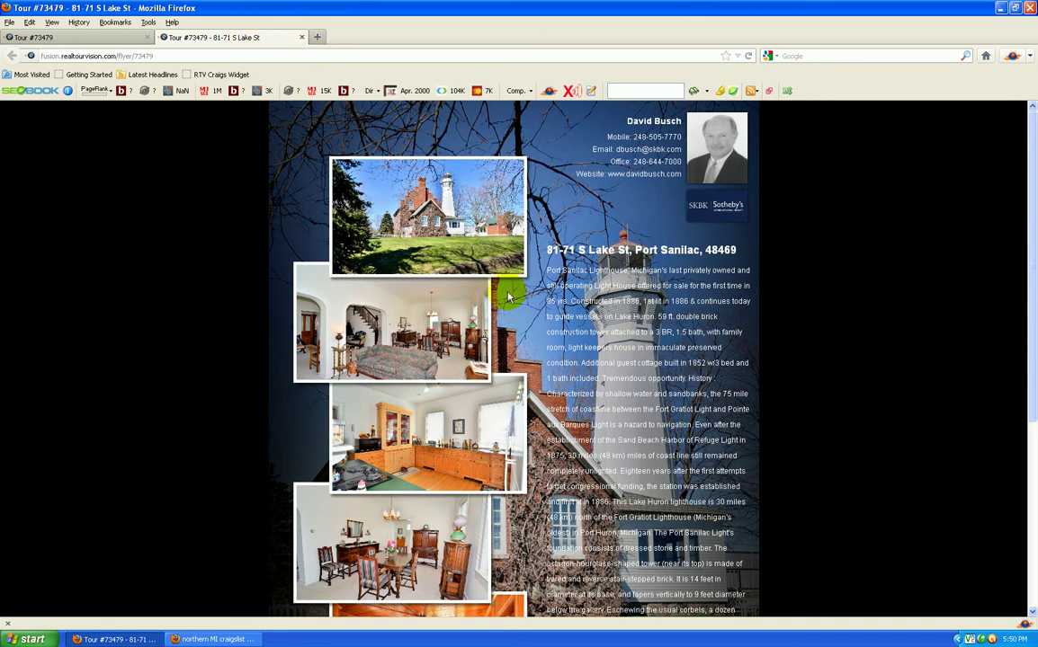
scroll(508, 297, "down", 3)
scroll(644, 274, "up", 3)
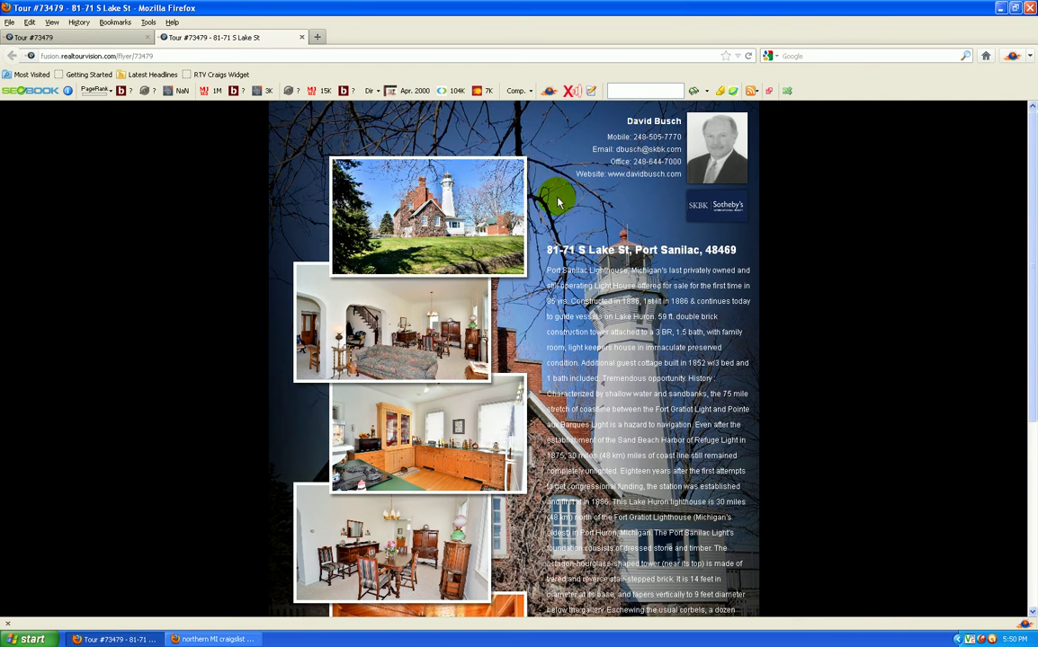
scroll(392, 586, "down", 5)
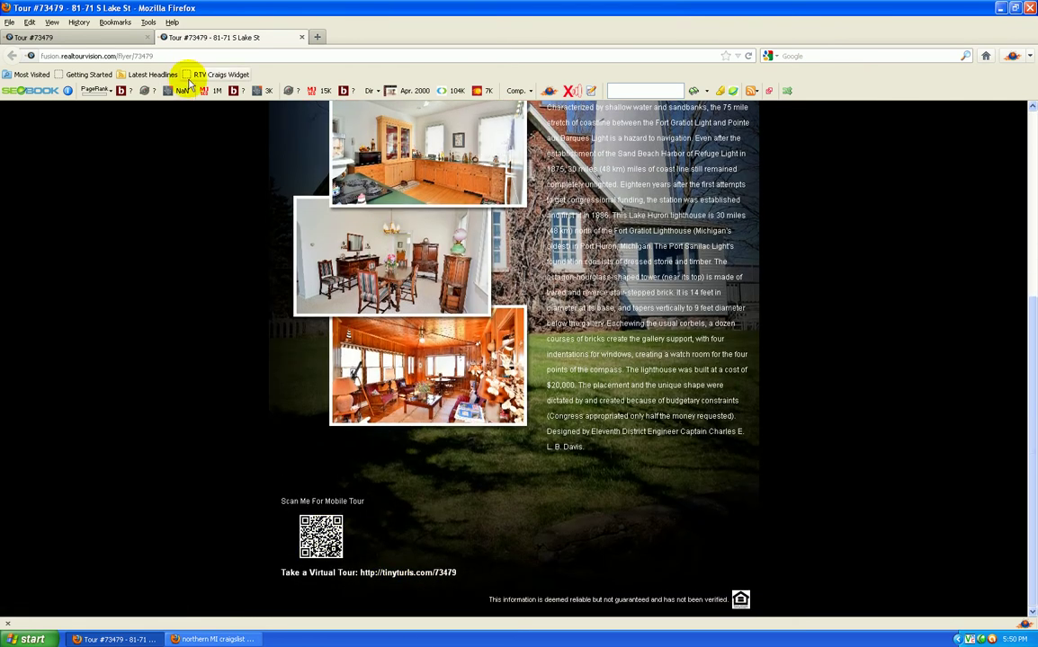
Close the flyer and review tour #73479's checked amenities like Fireplace, Basement and Lake Front
left_click(301, 38)
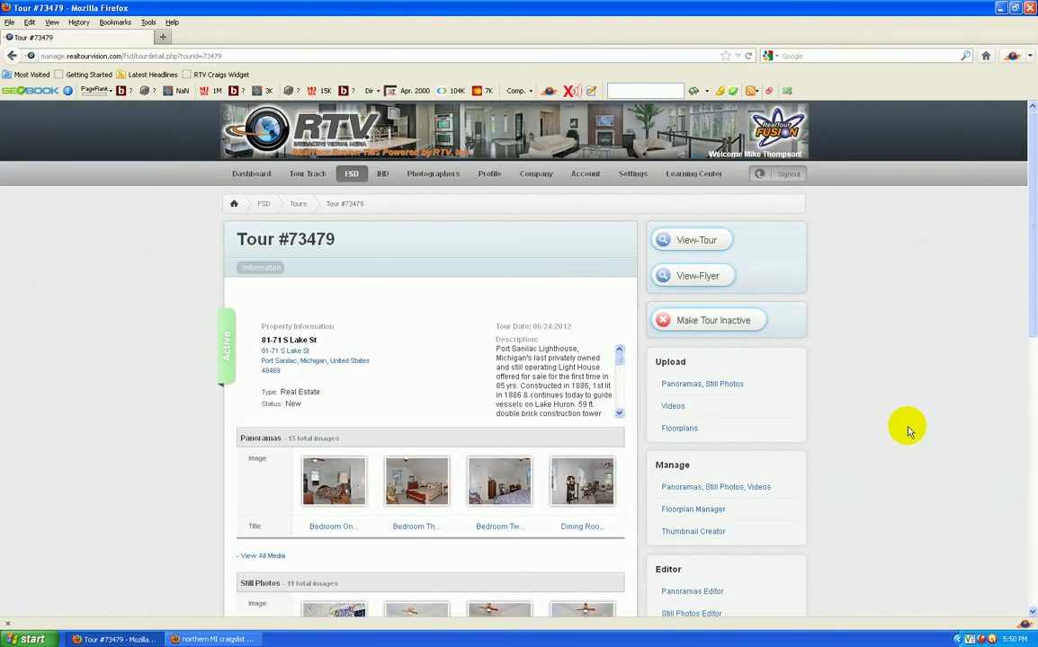
scroll(906, 423, "down", 7)
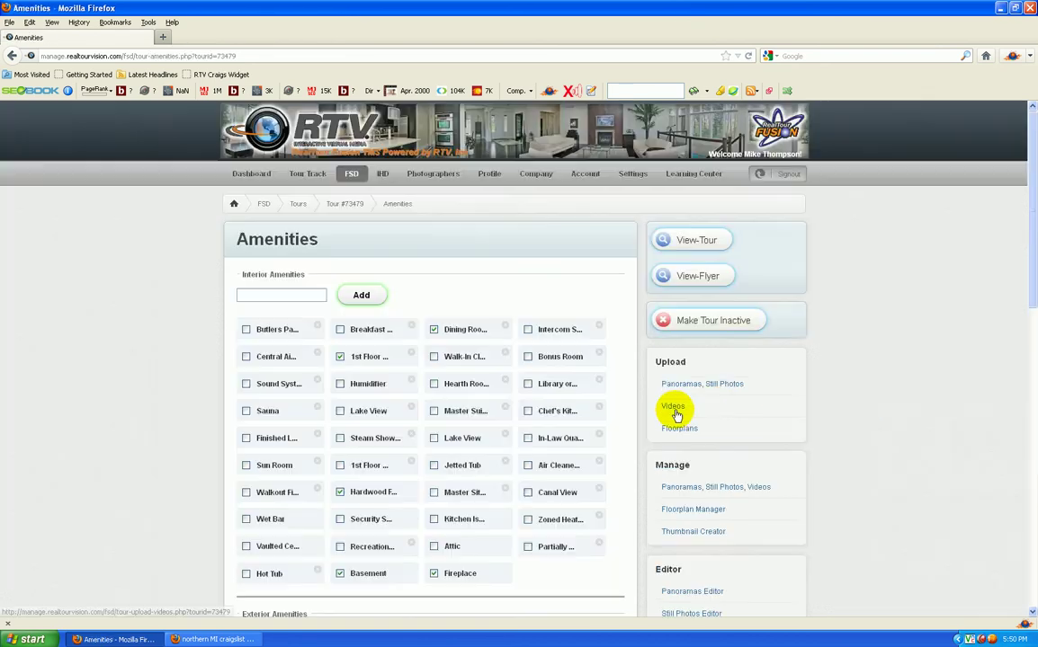
scroll(859, 425, "down", 2)
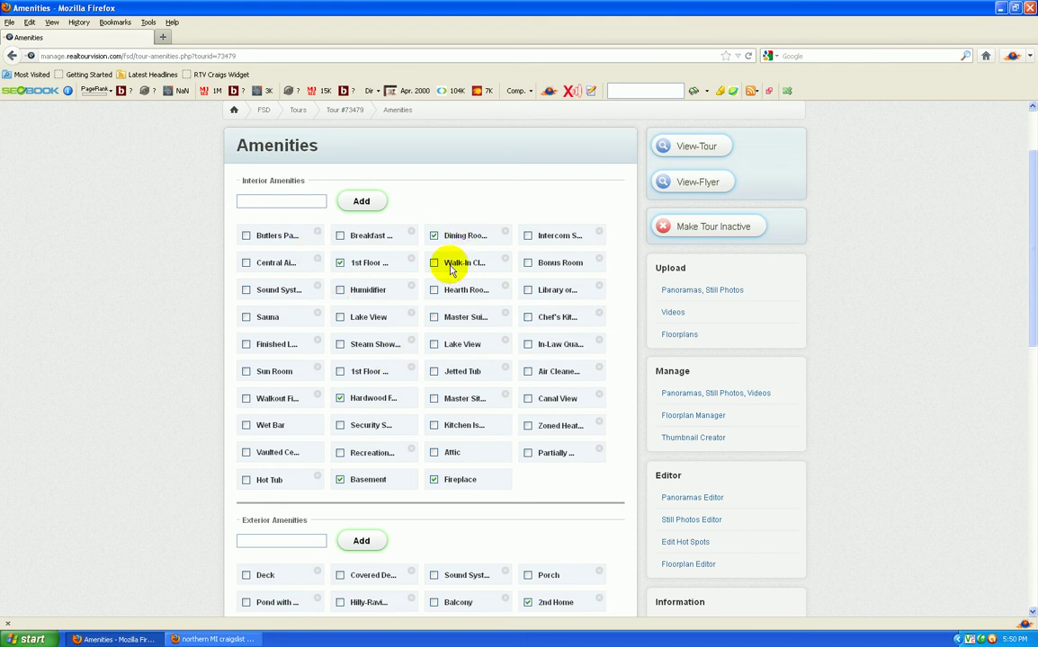
scroll(417, 475, "down", 3)
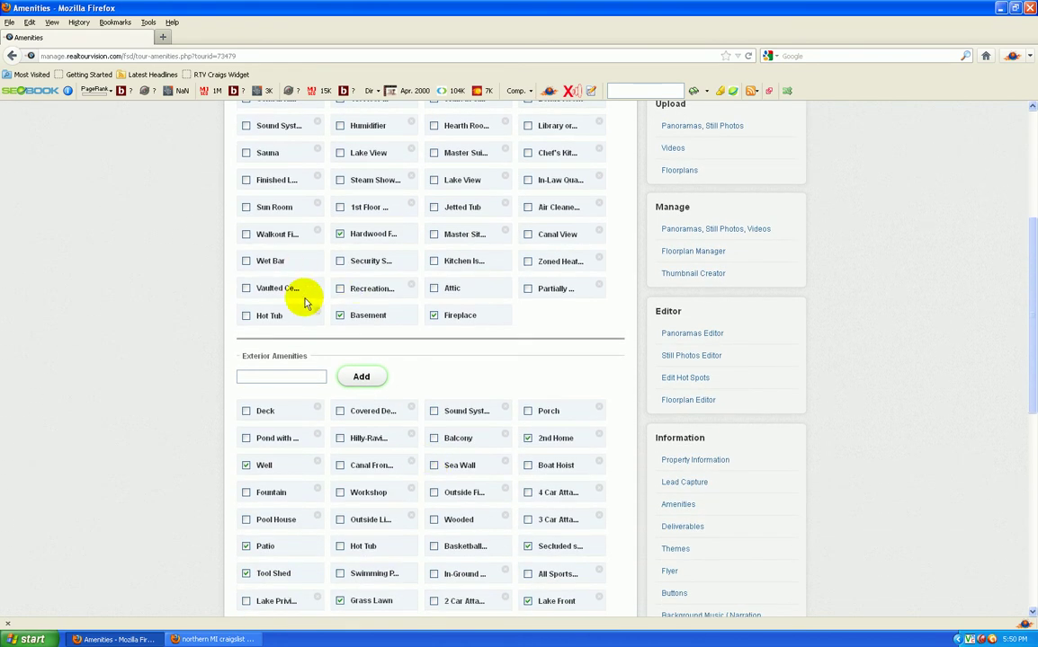
scroll(548, 418, "down", 8)
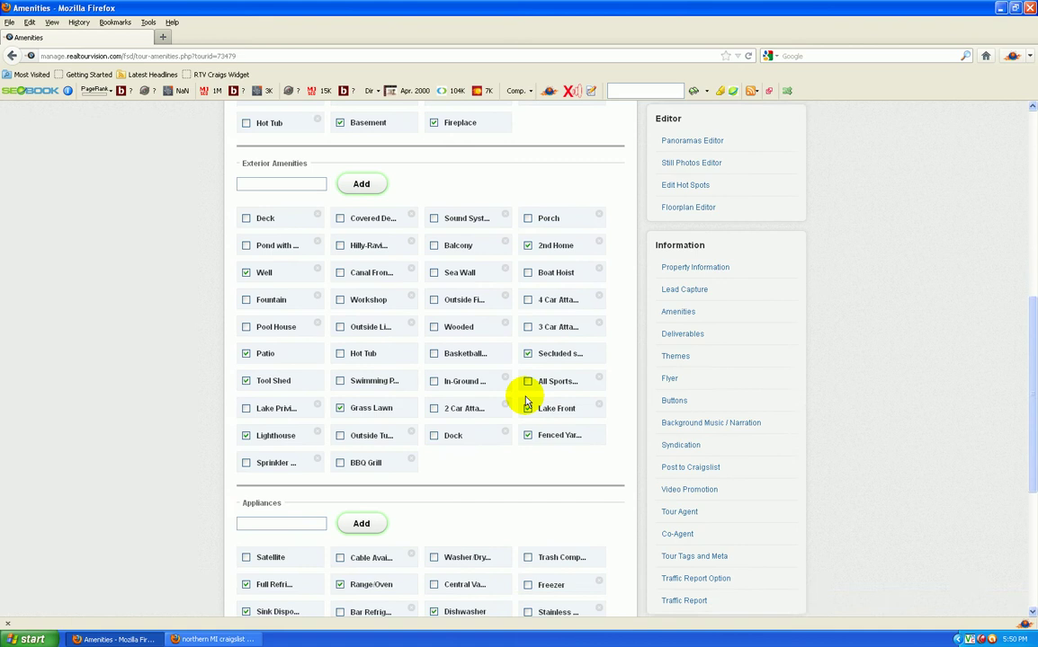
scroll(764, 454, "up", 8)
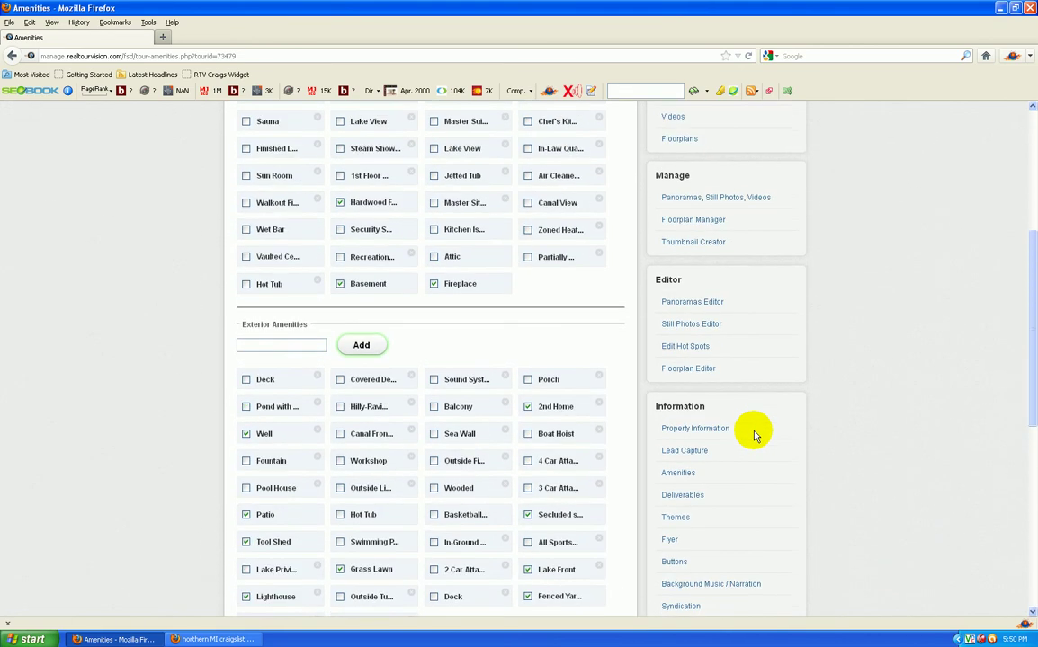
scroll(644, 377, "up", 2)
scroll(773, 404, "down", 2)
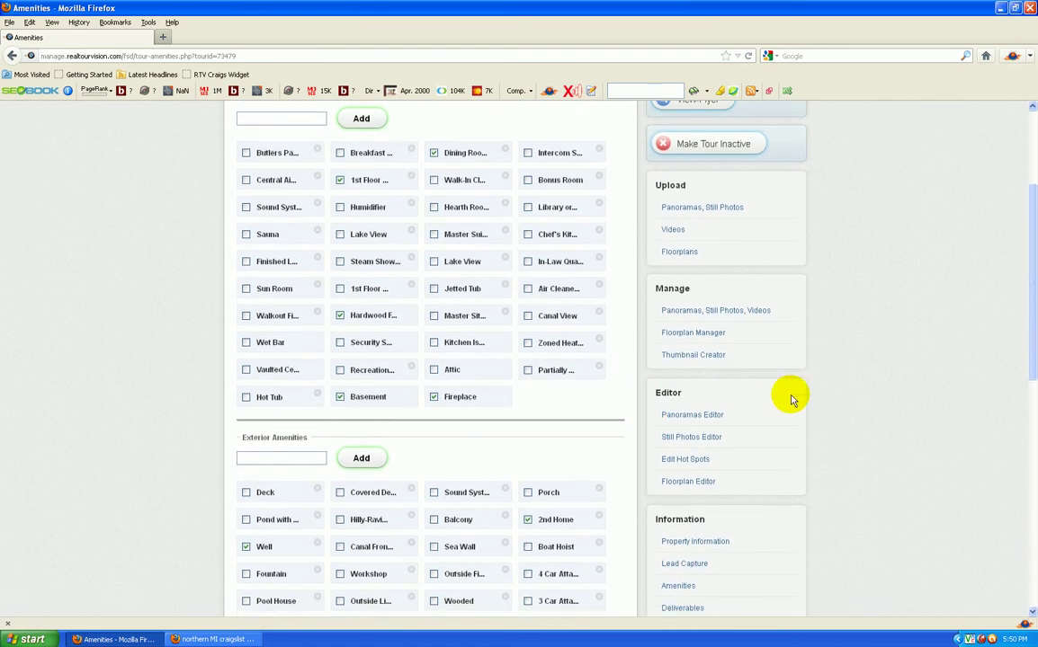
scroll(695, 296, "down", 2)
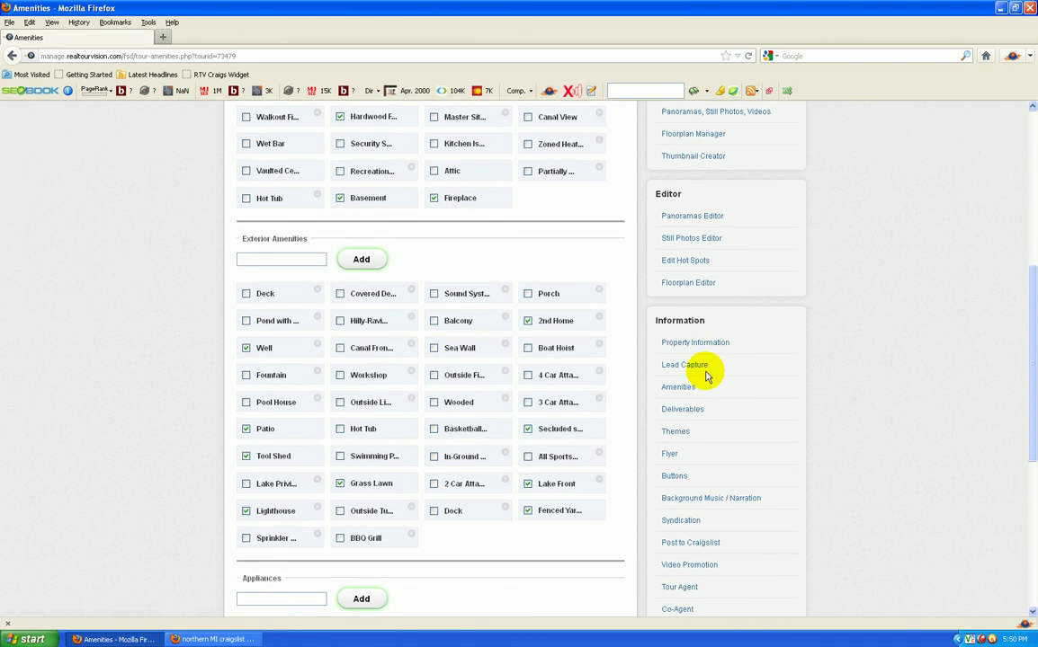
scroll(804, 423, "down", 1)
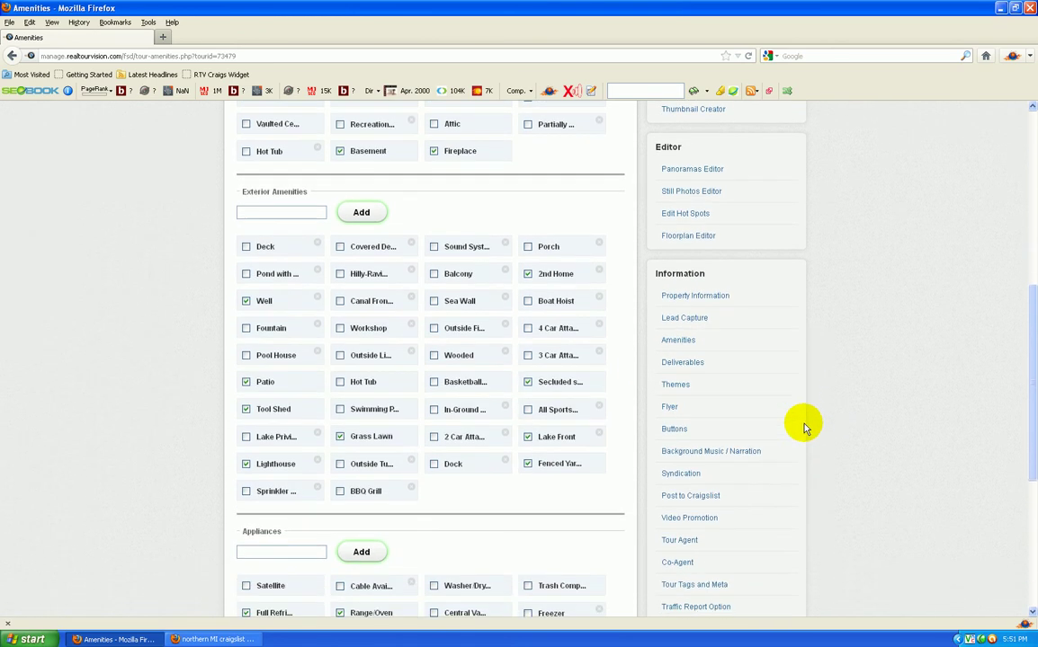
Show tour #73479's Post to Craigslist instructions and try bookmarking the RTV Craigs Widget link
left_click(690, 497)
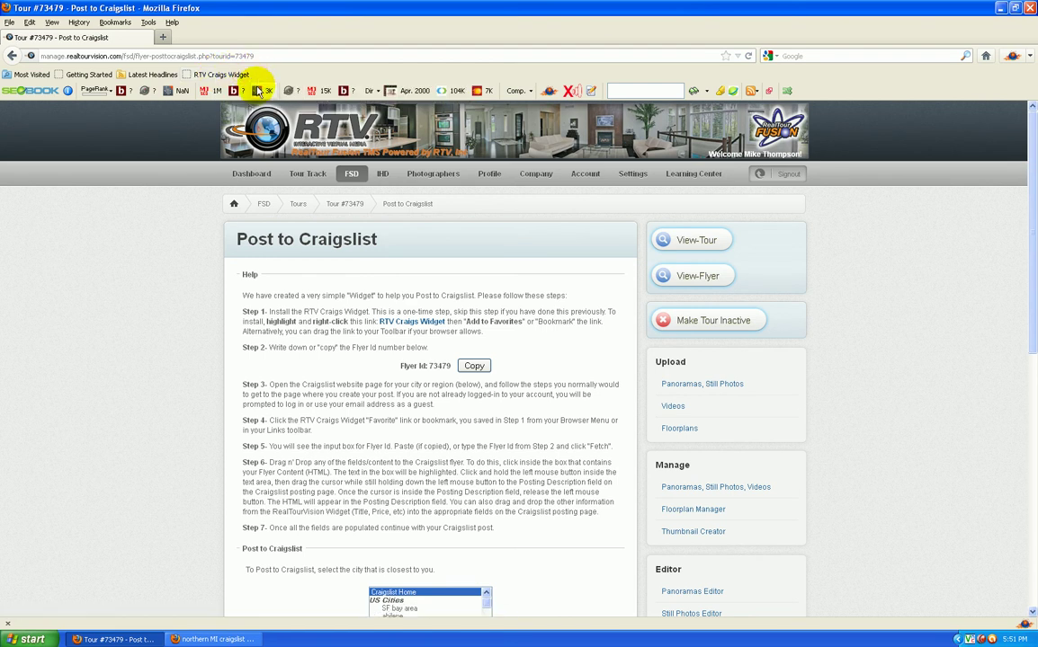
right_click(414, 326)
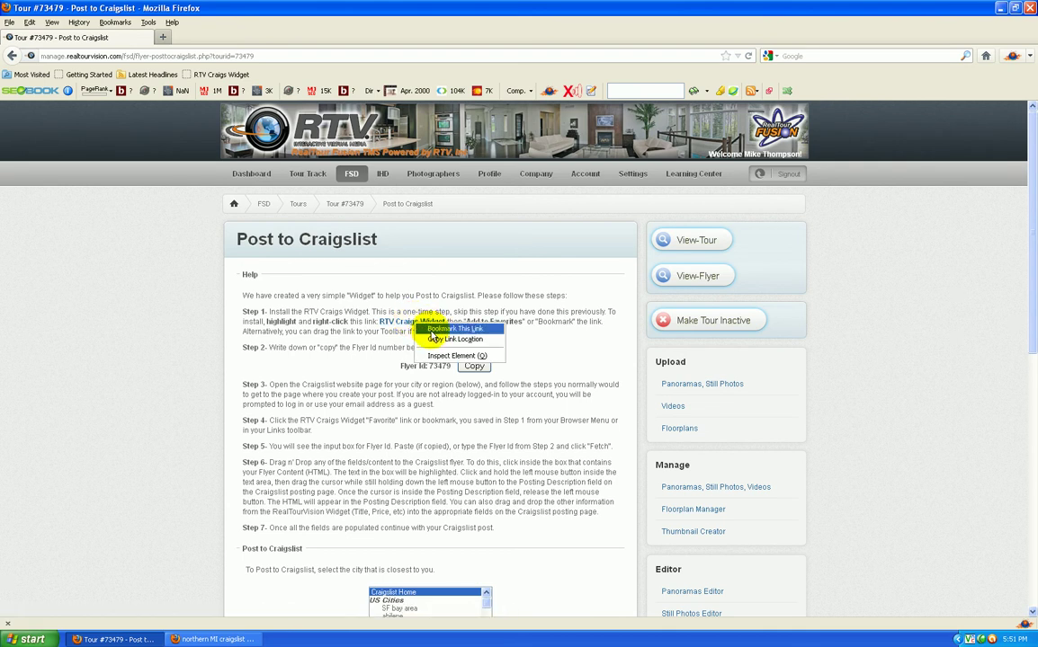
left_click(332, 308)
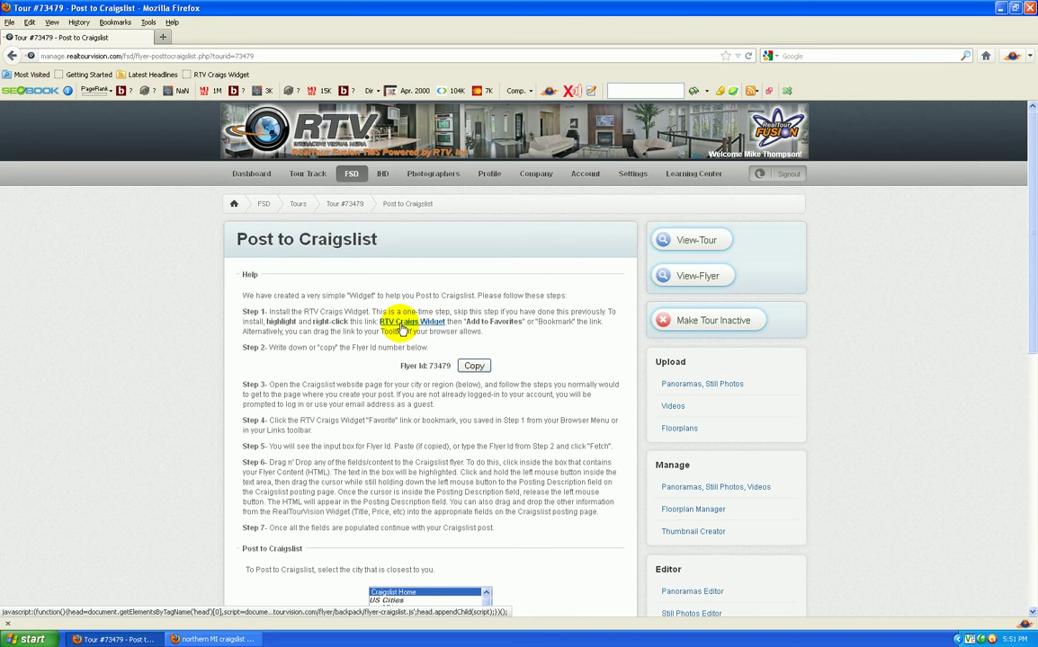
left_click_drag(399, 320, 301, 66)
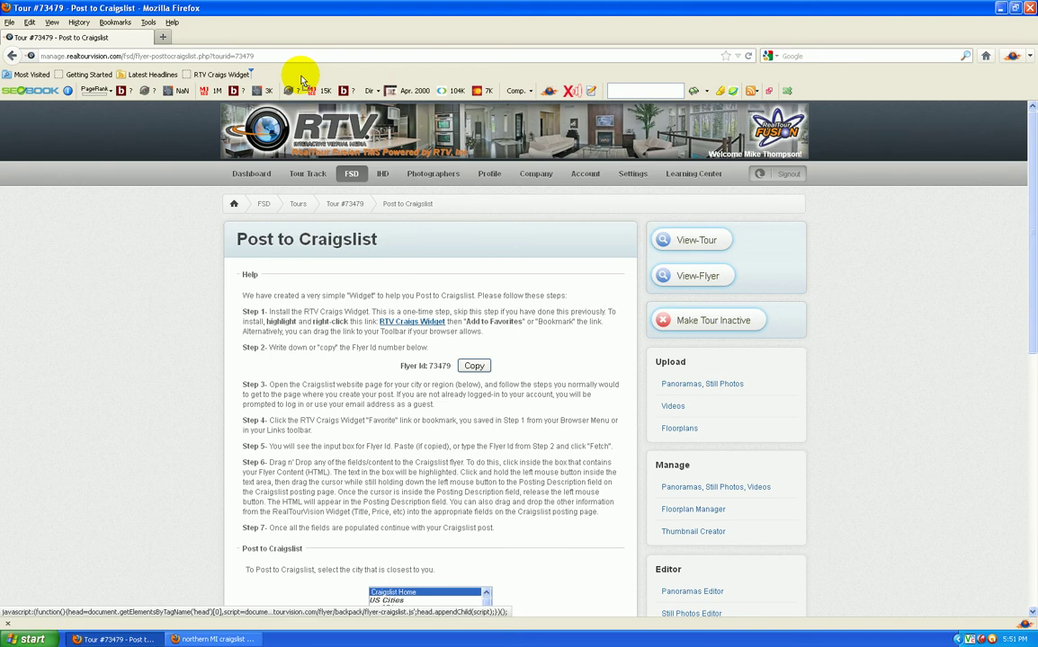
mouse_move(302, 83)
left_mouse_down()
mouse_move(392, 196)
mouse_move(423, 308)
mouse_move(494, 276)
left_mouse_up()
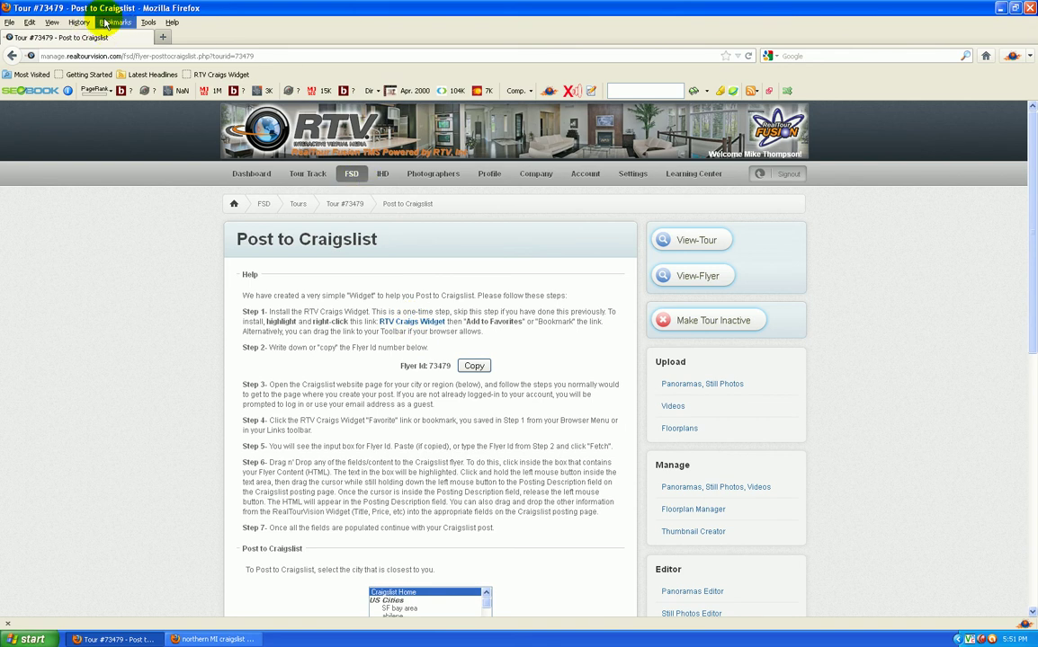
right_click(420, 324)
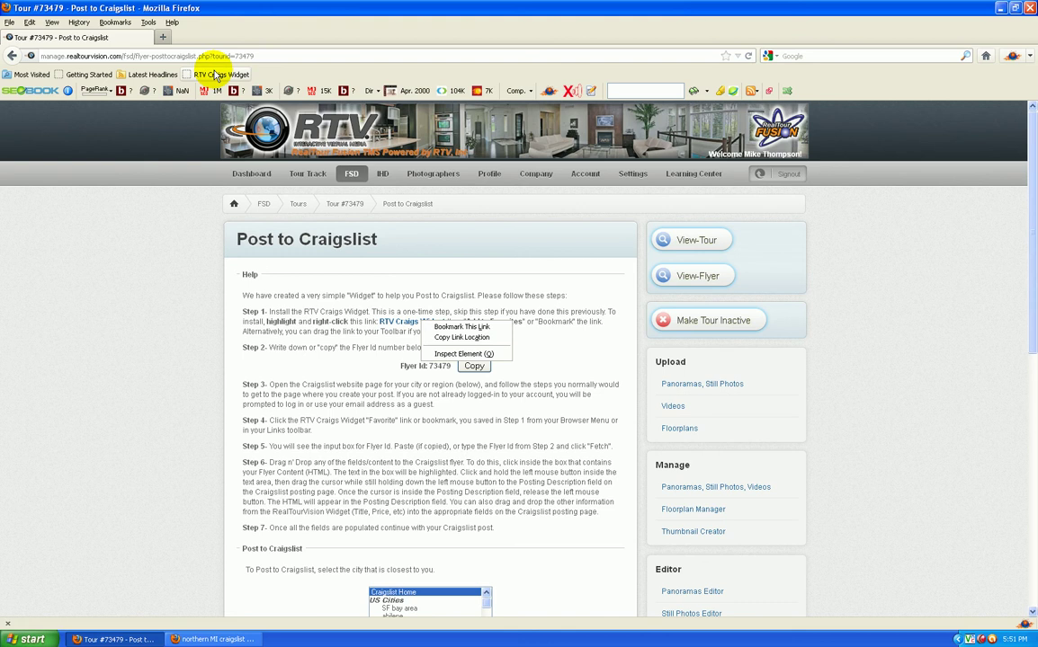
left_click(324, 325)
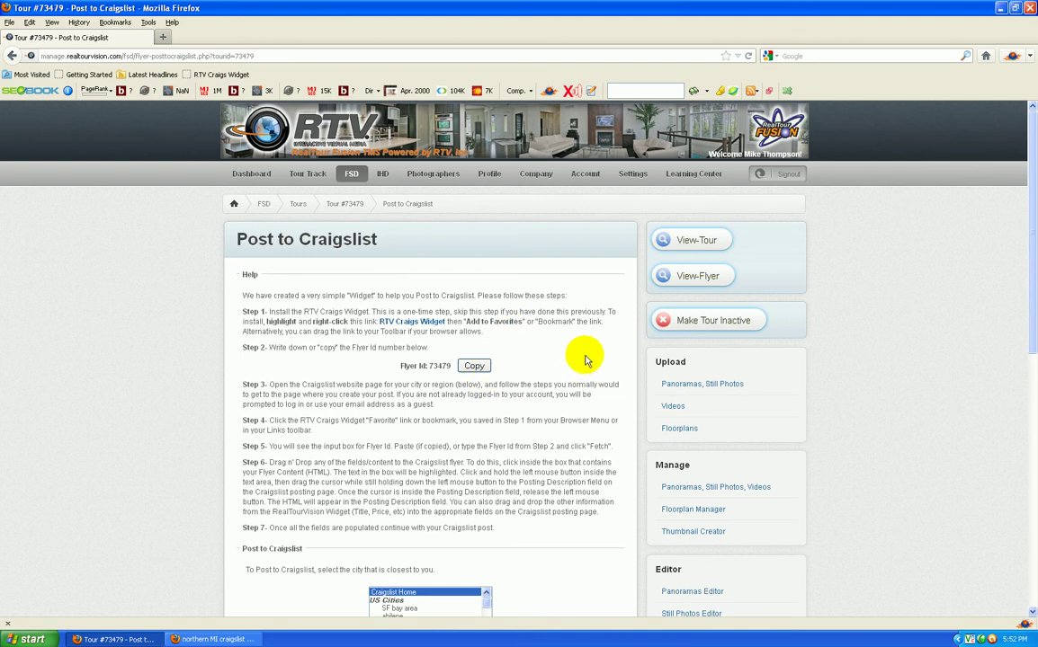
Copy Flyer Id 73479 to the clipboard and switch to the northern MI Craigslist posting form
scroll(562, 364, "down", 2)
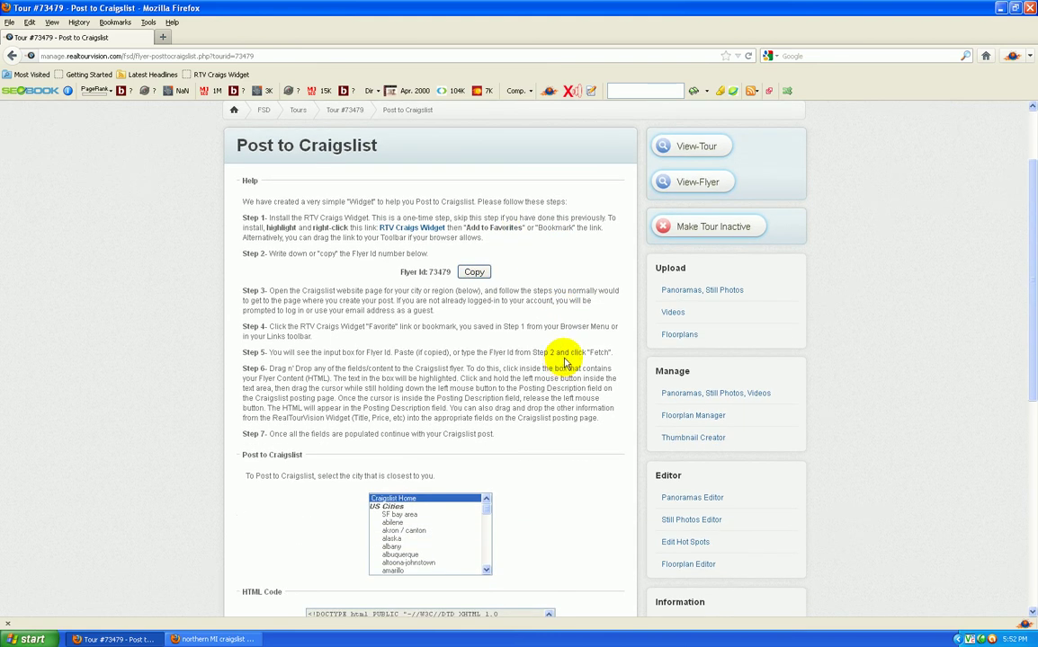
left_click(474, 273)
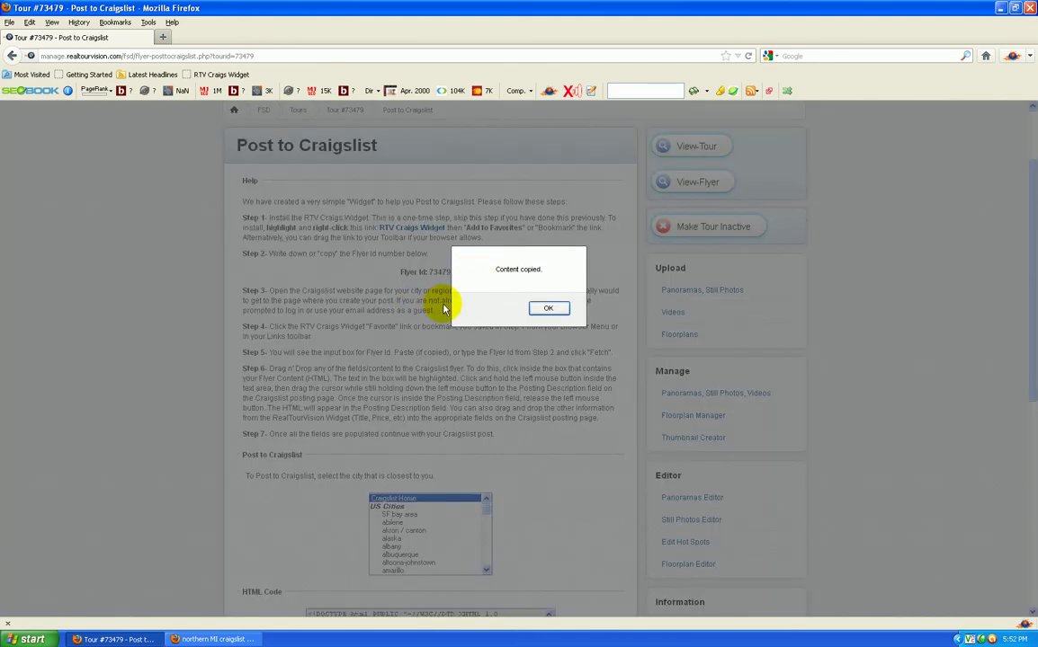
left_click(551, 310)
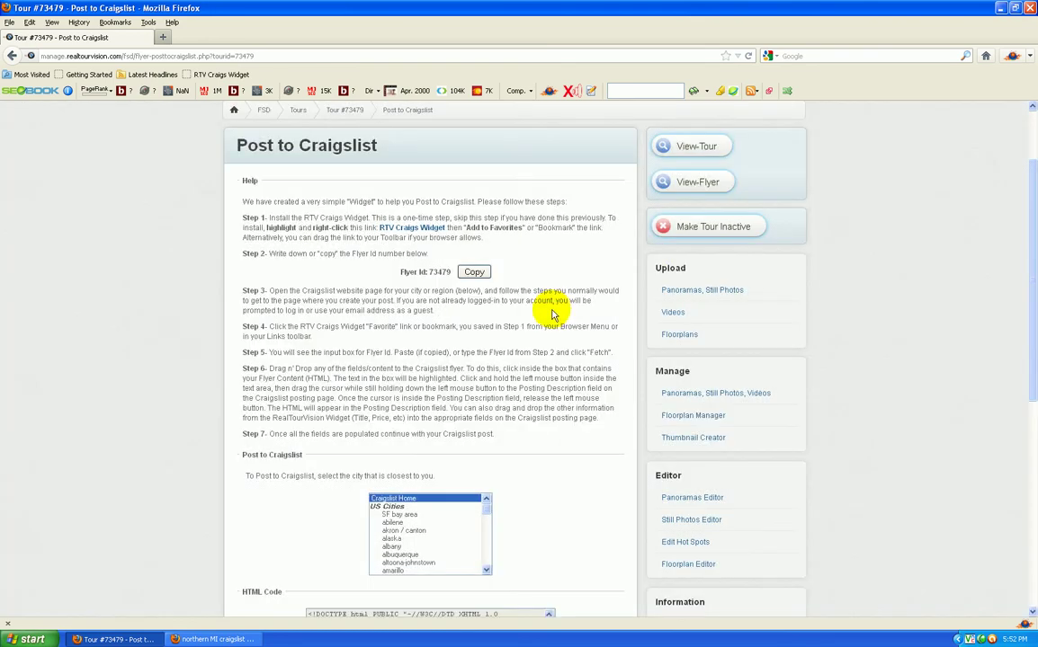
left_click(476, 273)
left_click(547, 309)
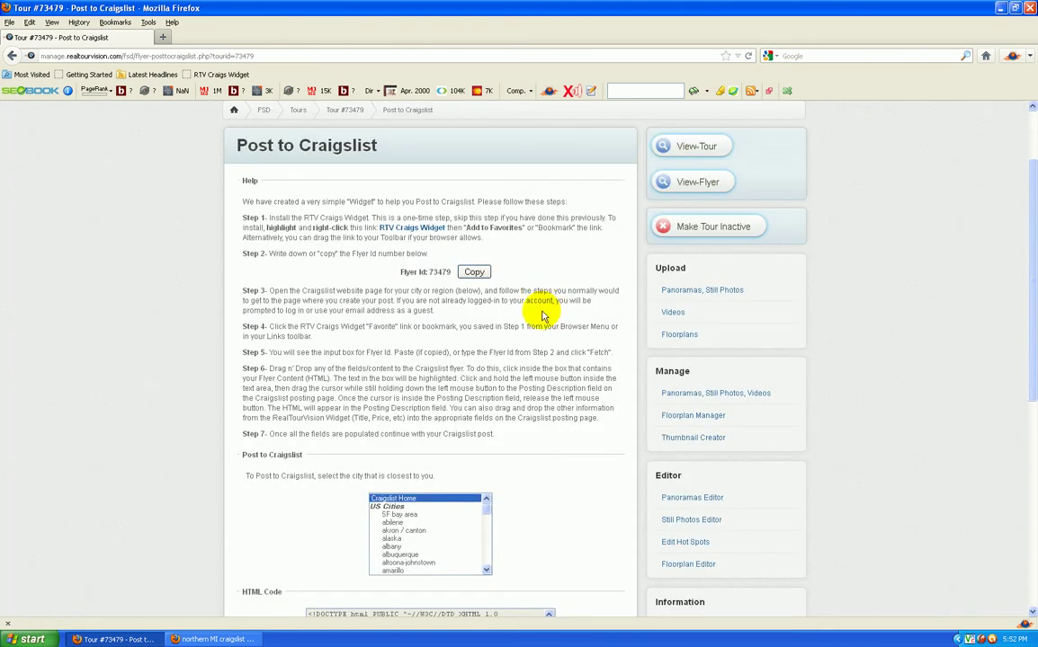
left_click(220, 639)
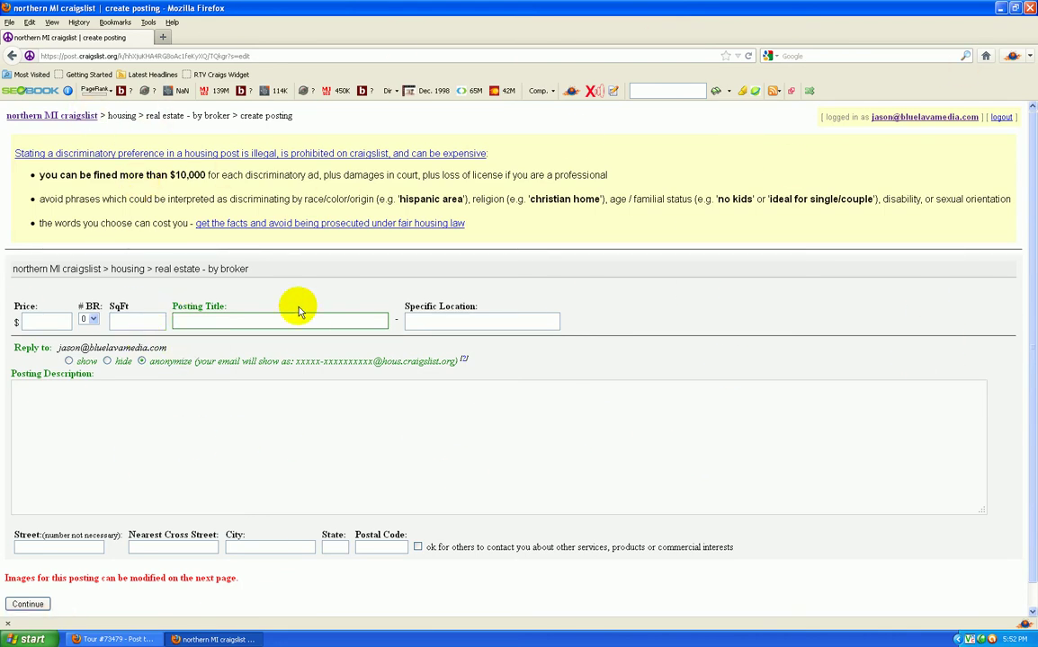
Fetch flyer 73479's listing details into the RTV Craigs Widget over the Craigslist form
left_click(213, 76)
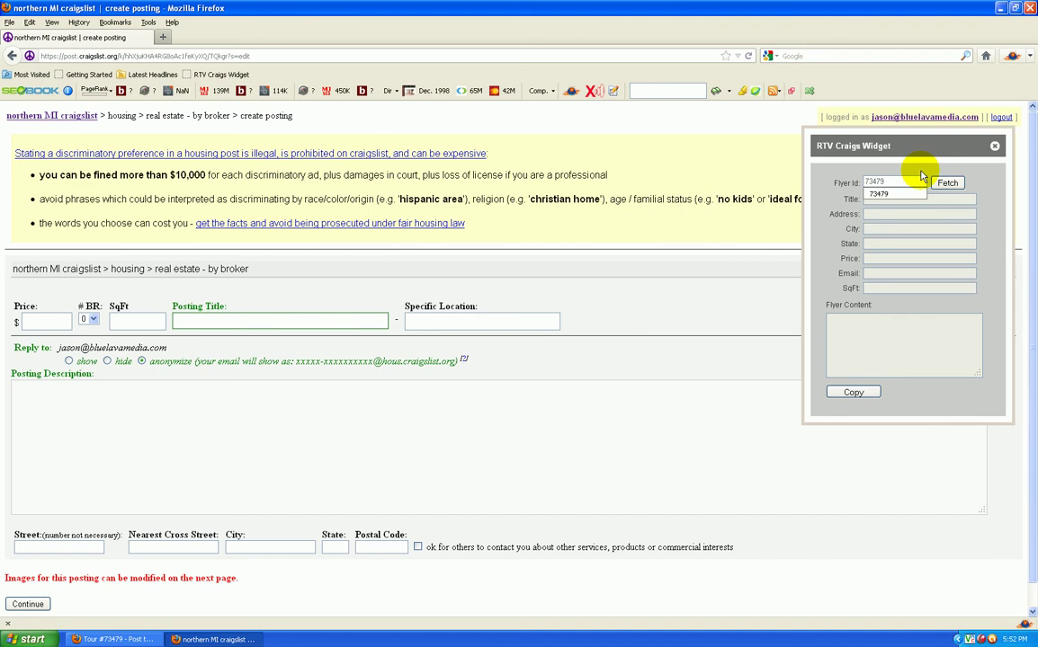
left_click(948, 182)
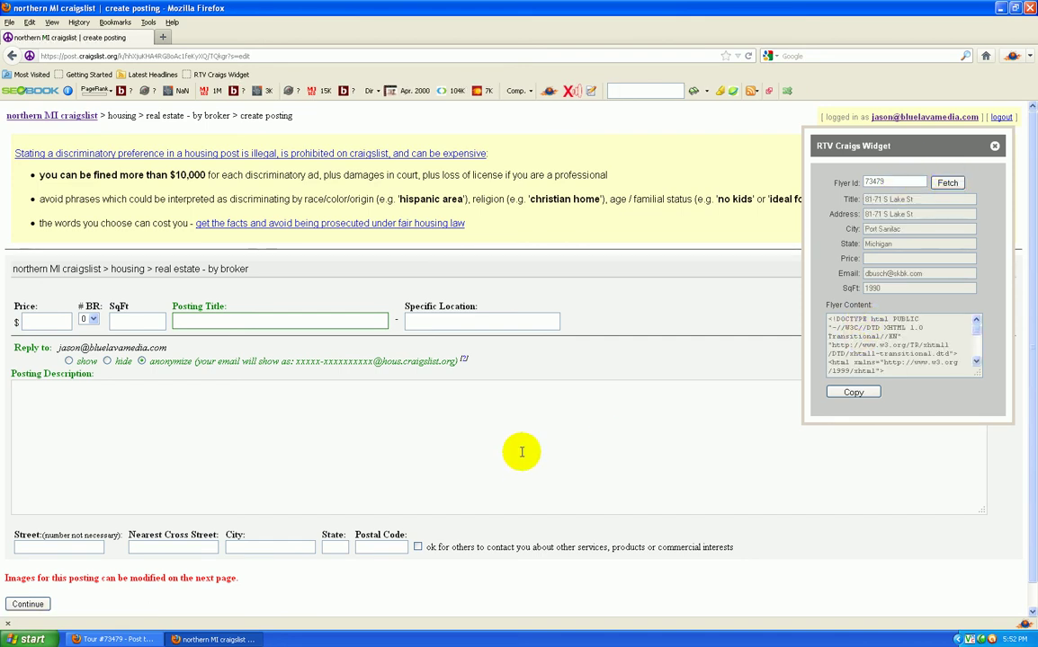
left_click_drag(872, 200, 230, 317)
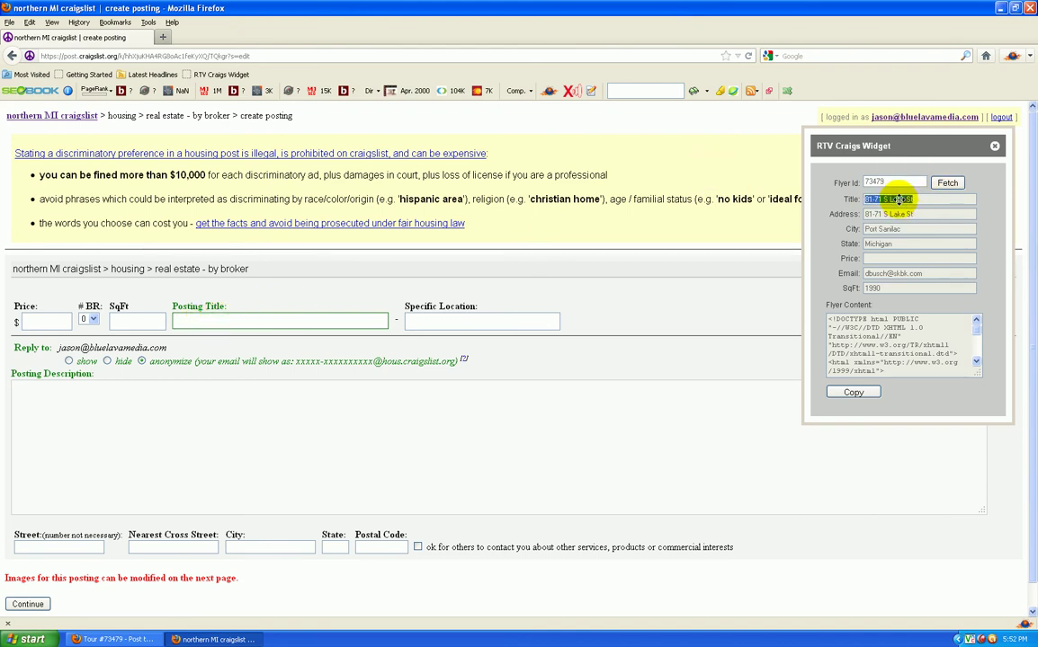
left_click_drag(898, 199, 189, 320)
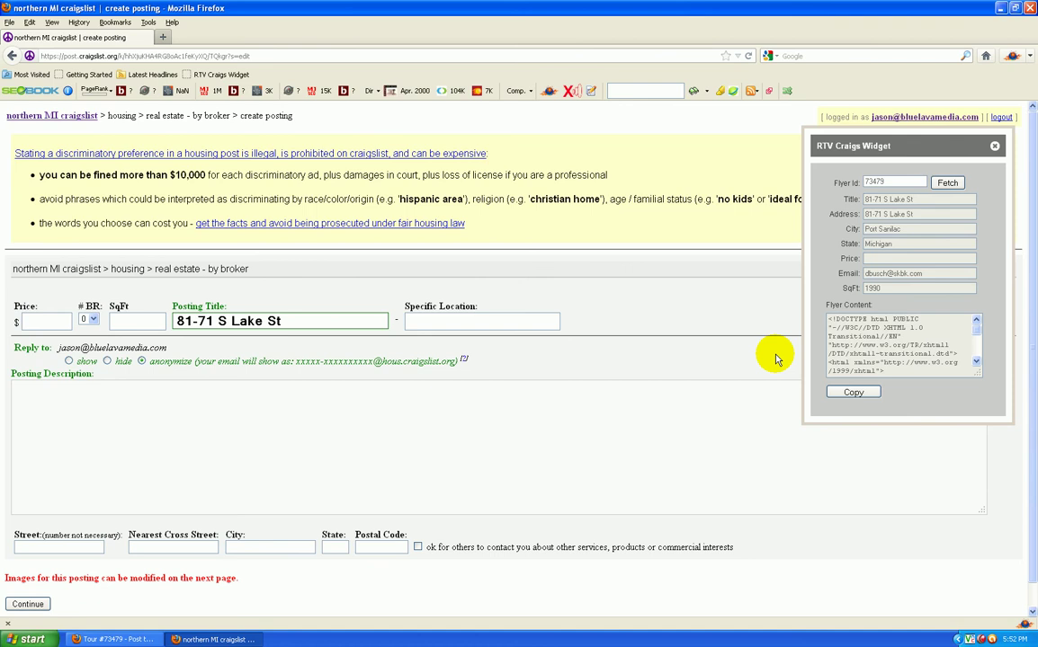
left_click(866, 331)
key("ctrl+a")
left_click_drag(870, 340, 278, 412)
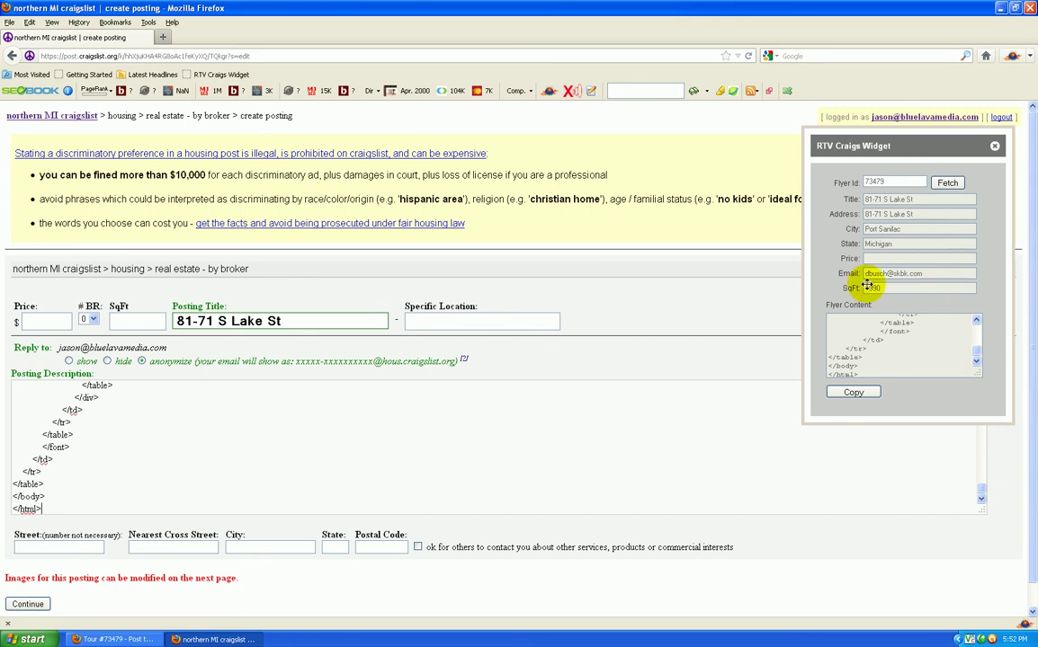
Enter 1990 SqFt, and Port Sanilac as both Specific Location and City
left_click_drag(881, 288, 134, 322)
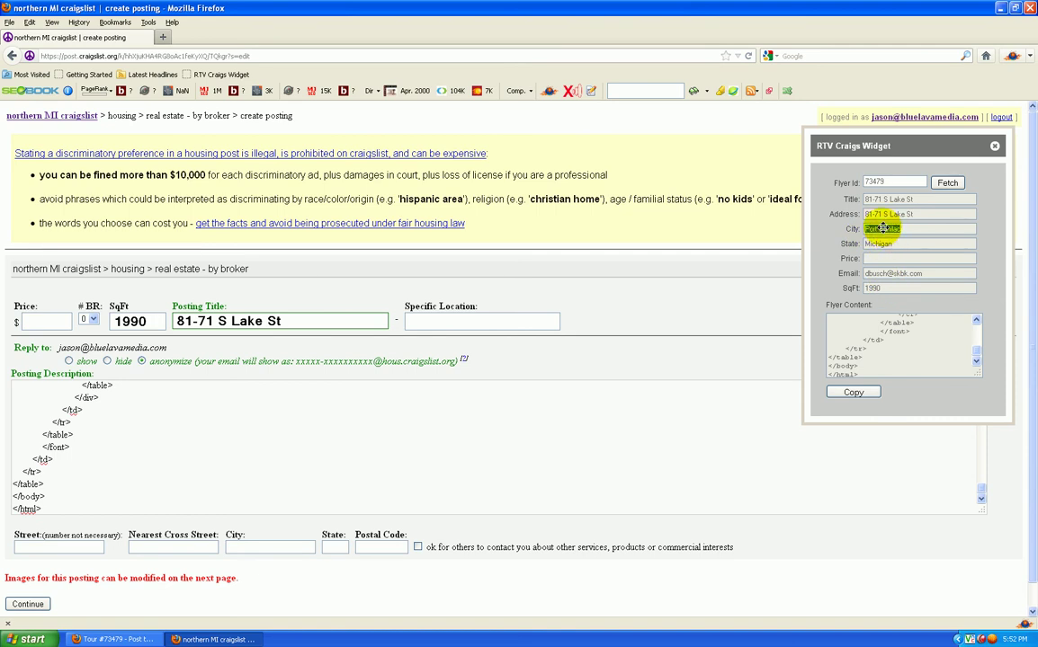
left_click_drag(882, 229, 481, 323)
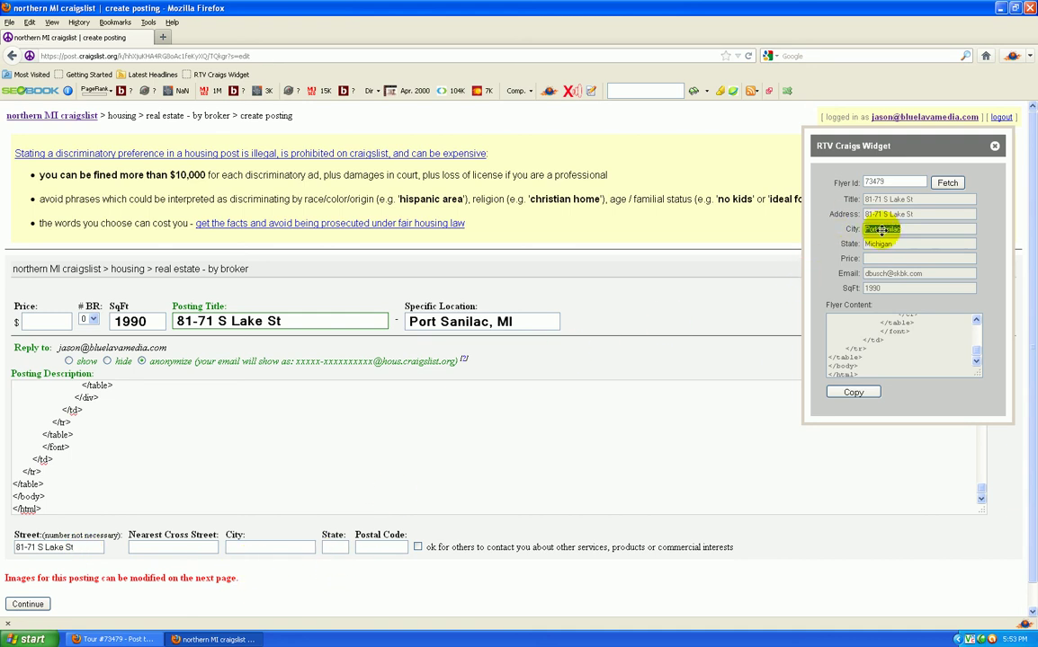
left_click(244, 543)
key("ctrl+v")
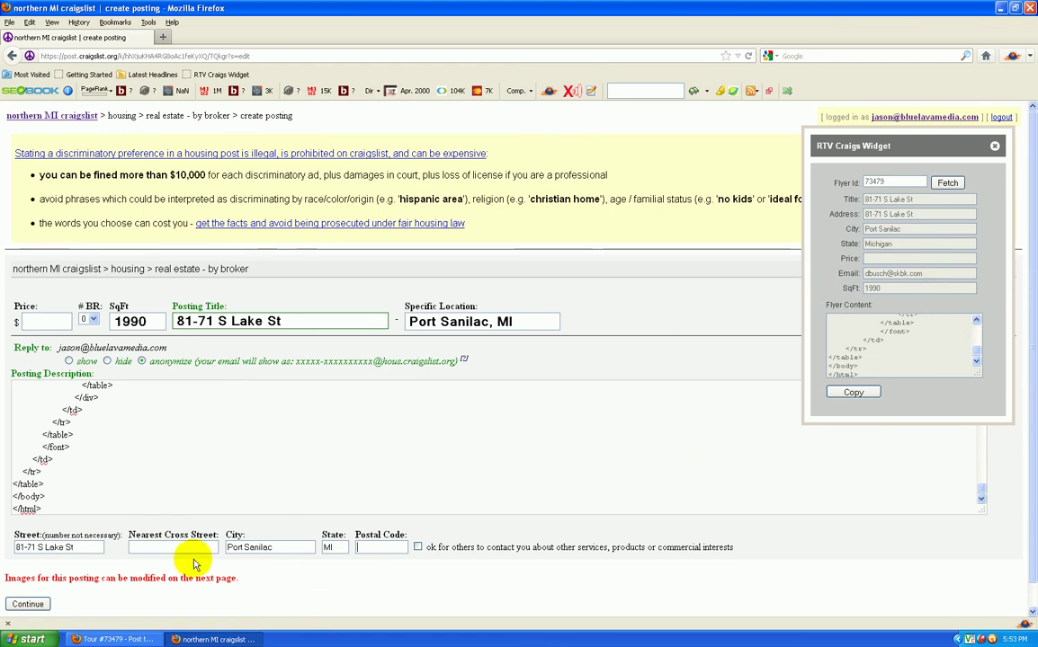
Submit the form without images and scroll through the 1990ft² 81-71 S Lake St ad preview
left_click(29, 604)
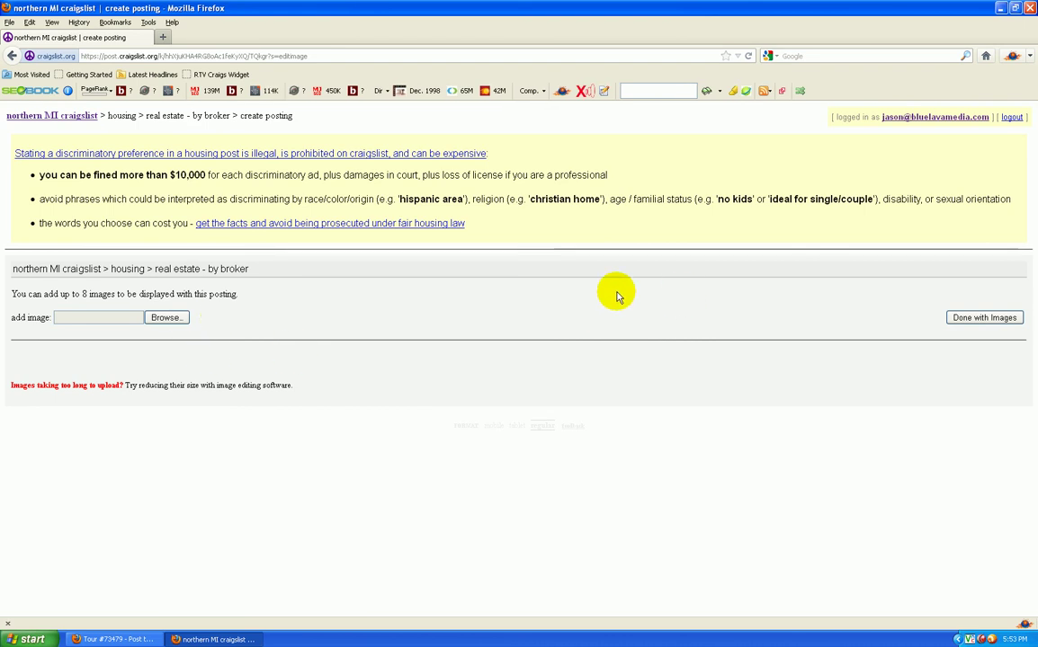
left_click(976, 320)
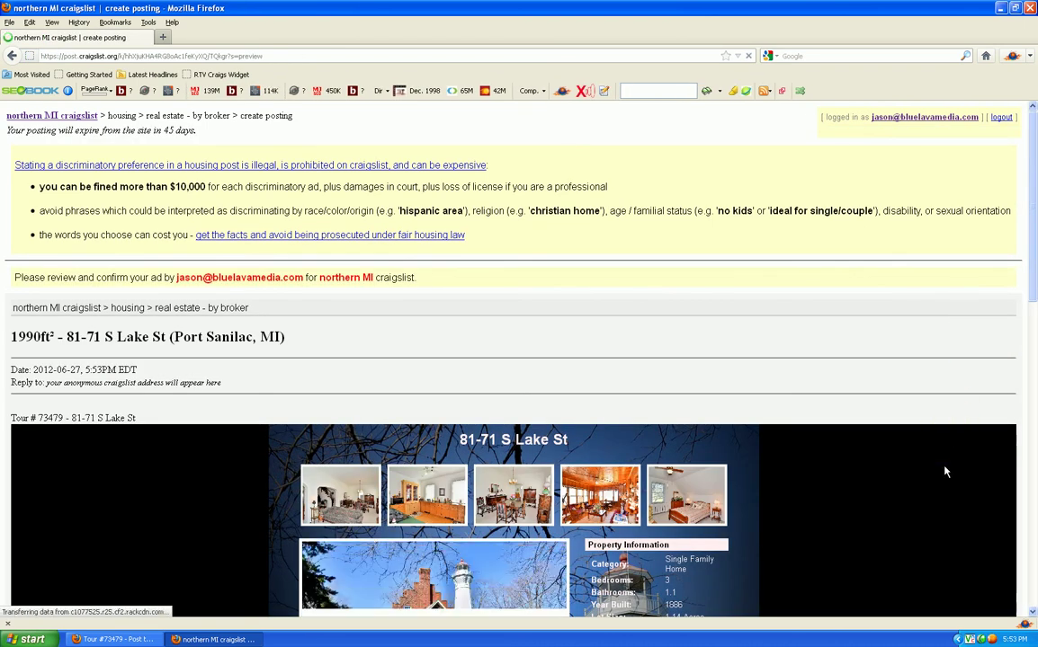
scroll(899, 431, "down", 5)
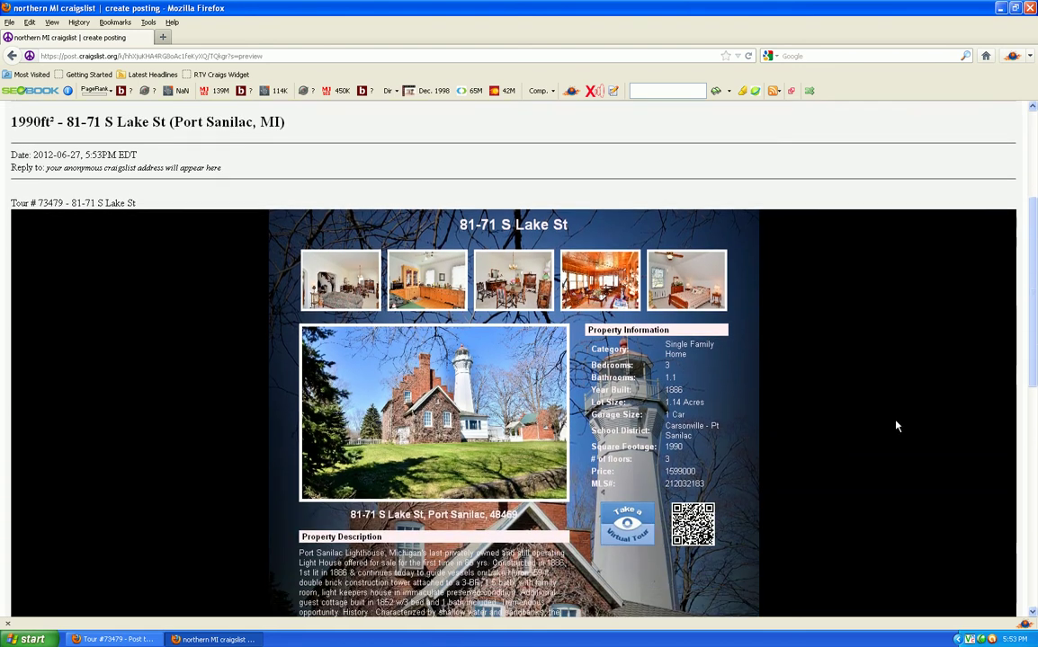
scroll(897, 426, "down", 6)
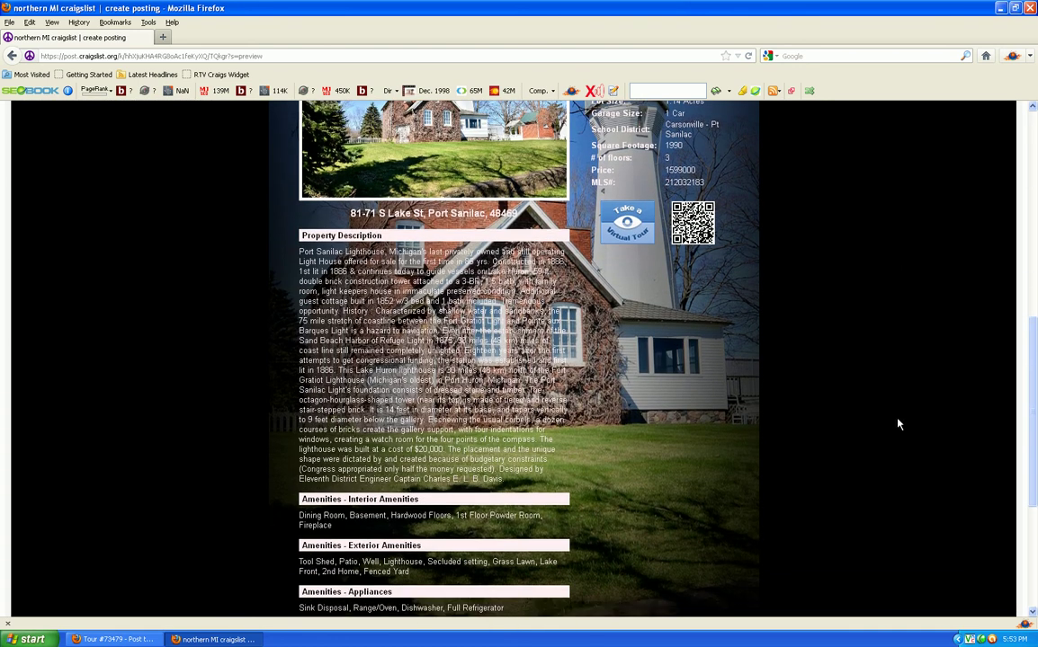
scroll(896, 425, "down", 5)
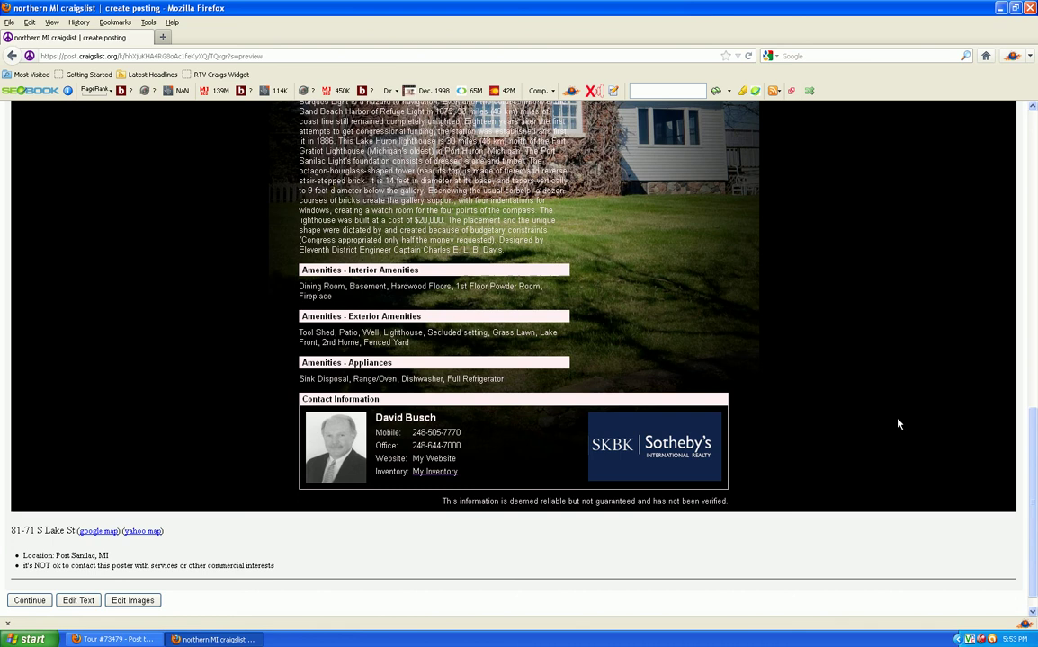
scroll(898, 424, "up", 7)
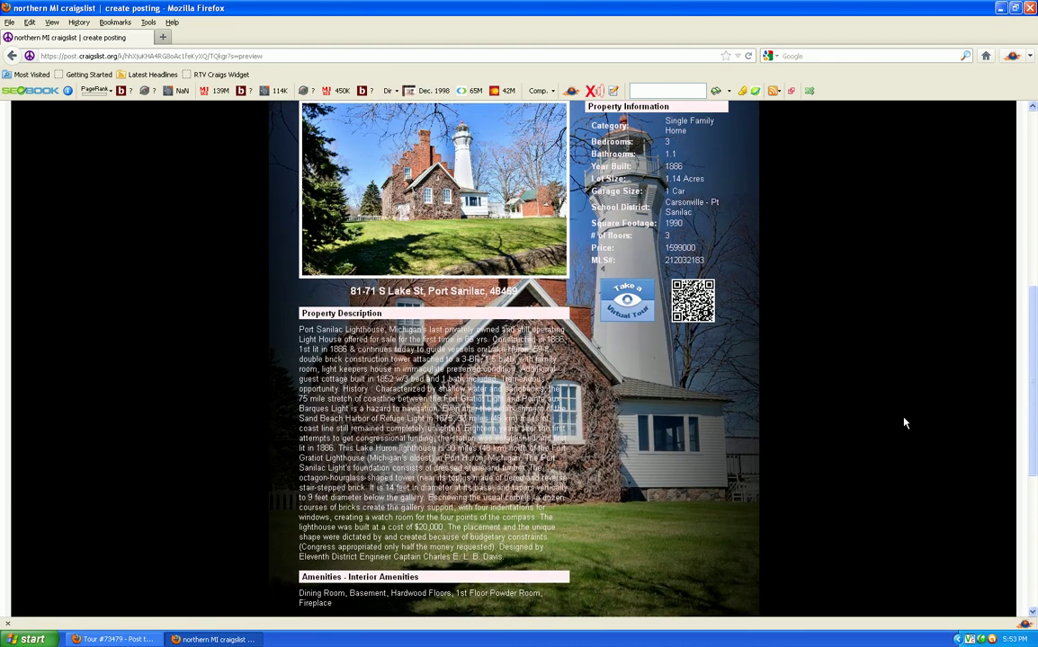
scroll(905, 422, "up", 6)
scroll(904, 423, "down", 1)
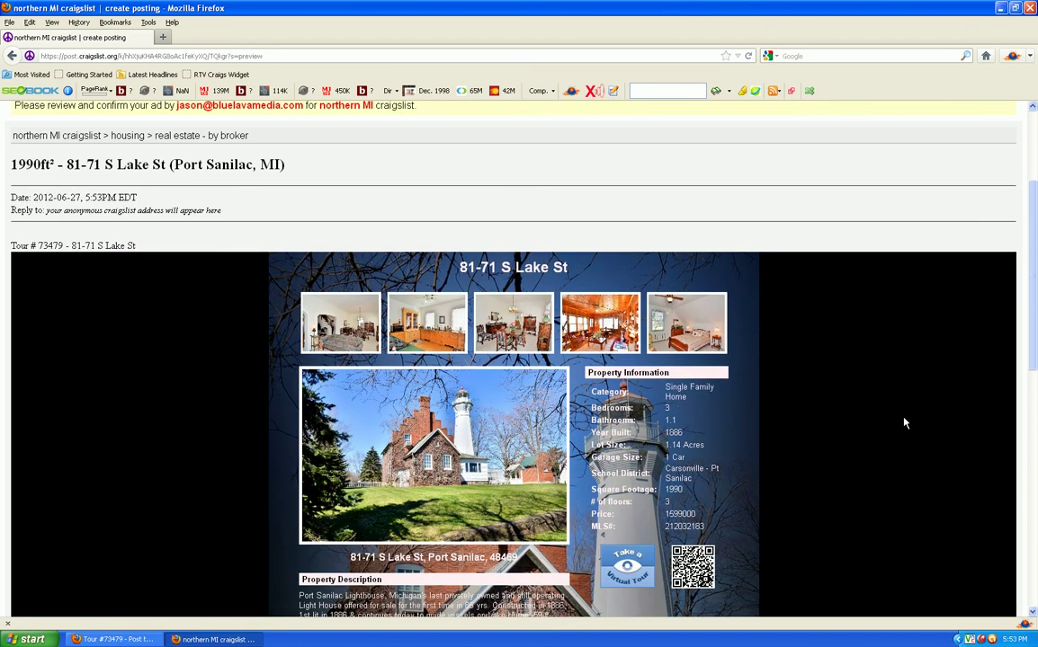
scroll(905, 423, "down", 1)
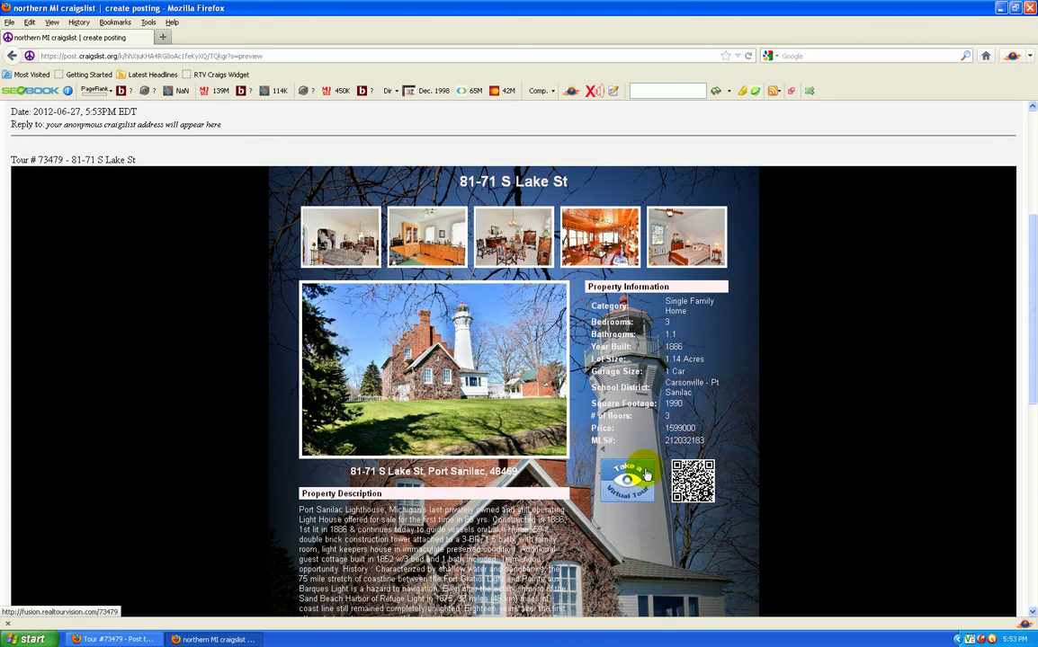
scroll(849, 467, "down", 9)
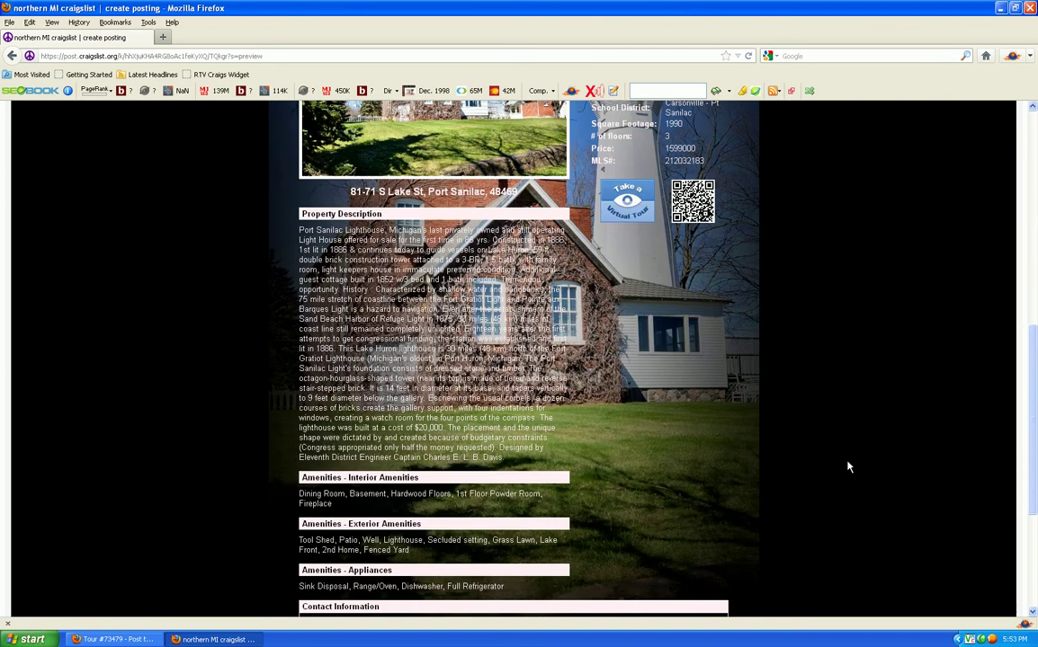
scroll(849, 467, "down", 3)
scroll(850, 467, "up", 20)
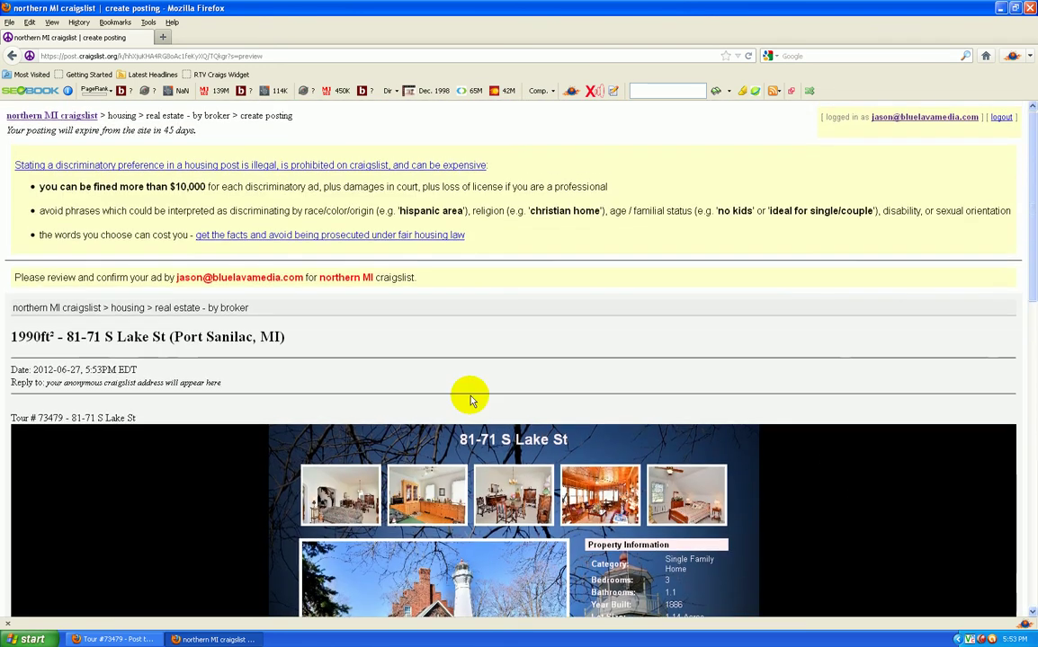
scroll(926, 481, "down", 8)
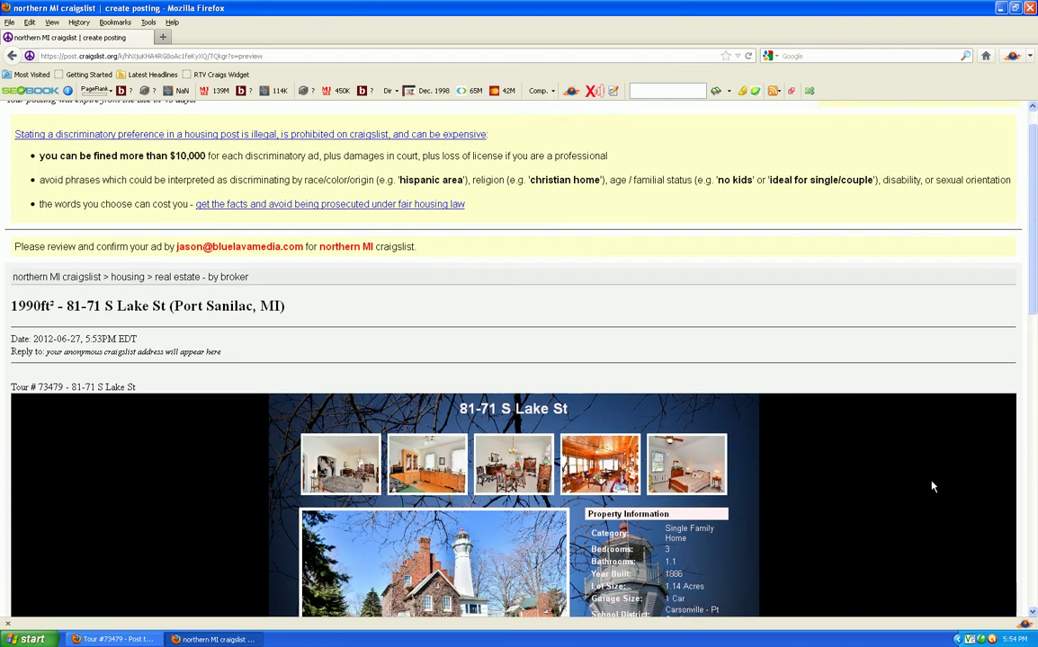